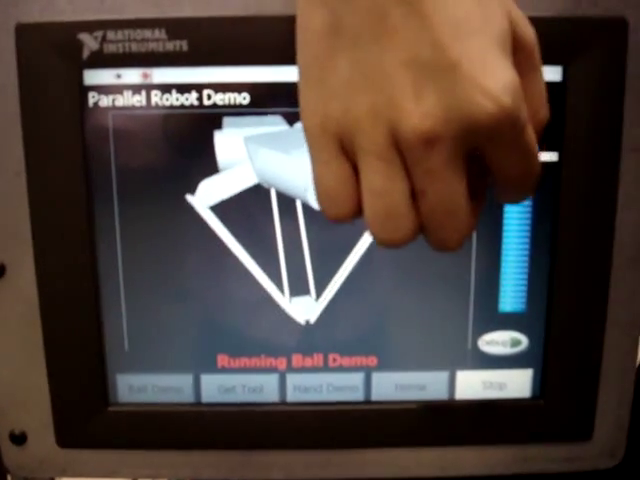
# Drag the touch-panel Speed slider from nearly full down to near the bottom
pyautogui.moveTo(520, 125); pyautogui.dragTo(518, 300)
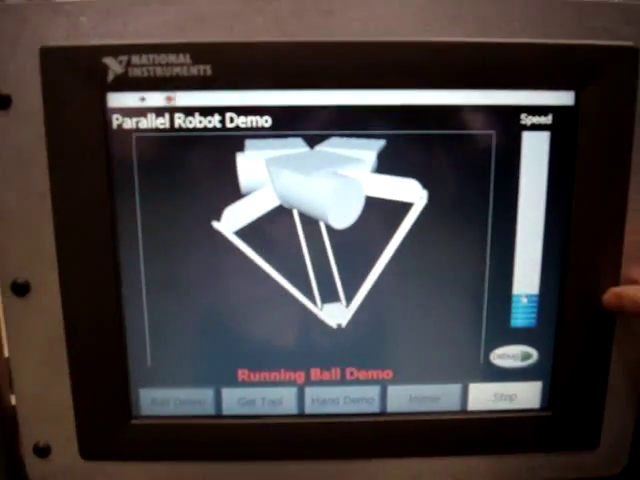